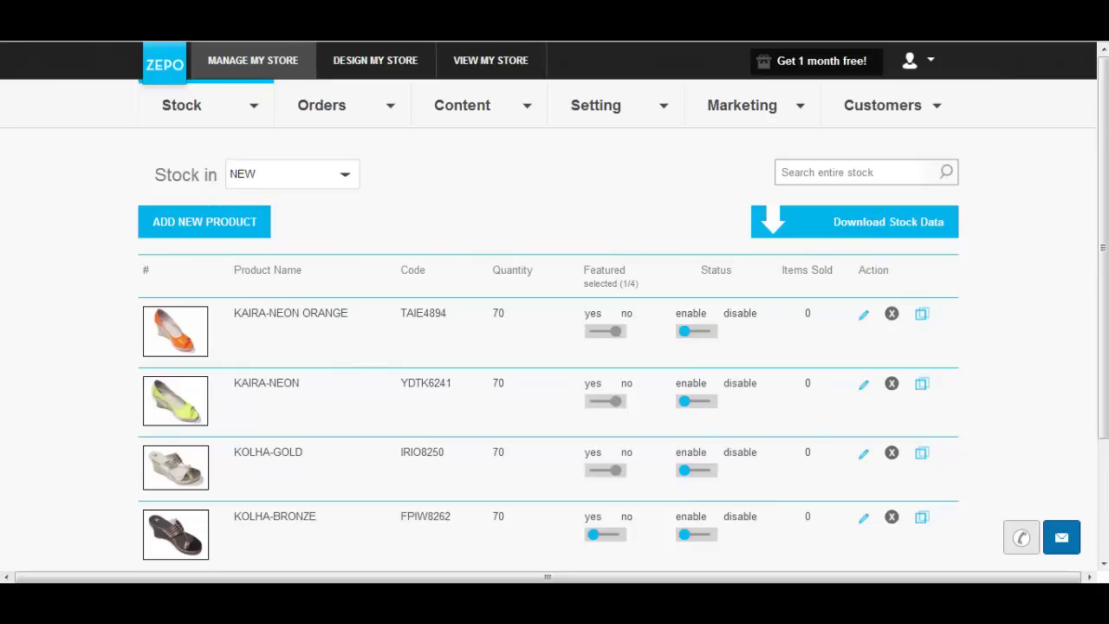
- Start a new product named 'Maria Gladiators' with quantity 5 and review the Piece unit choices
click(205, 222)
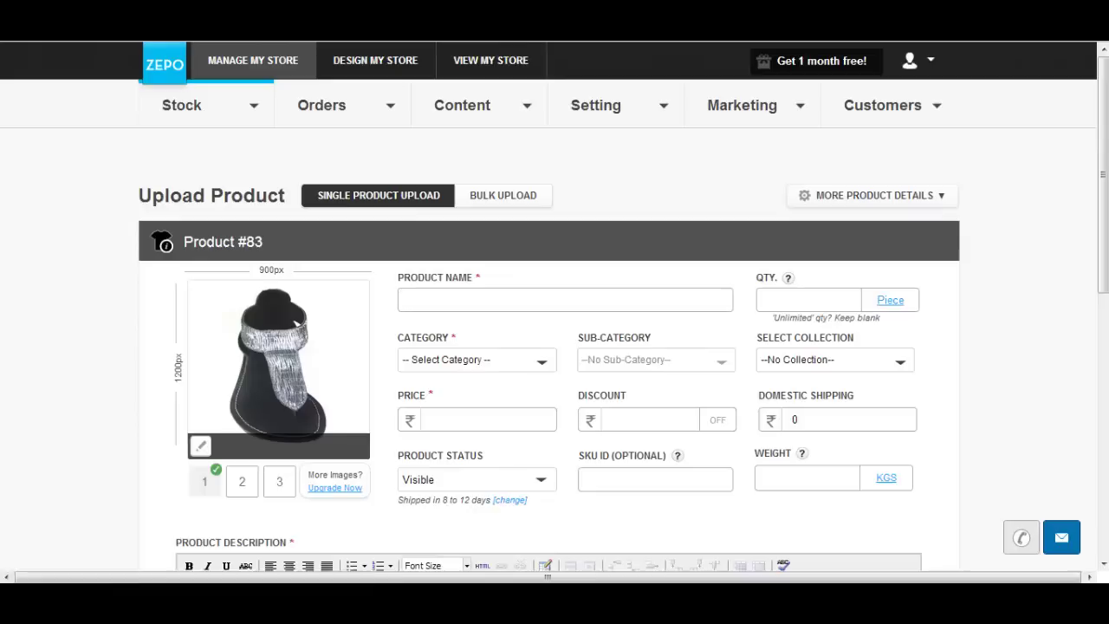
text(Maria Gladiators)
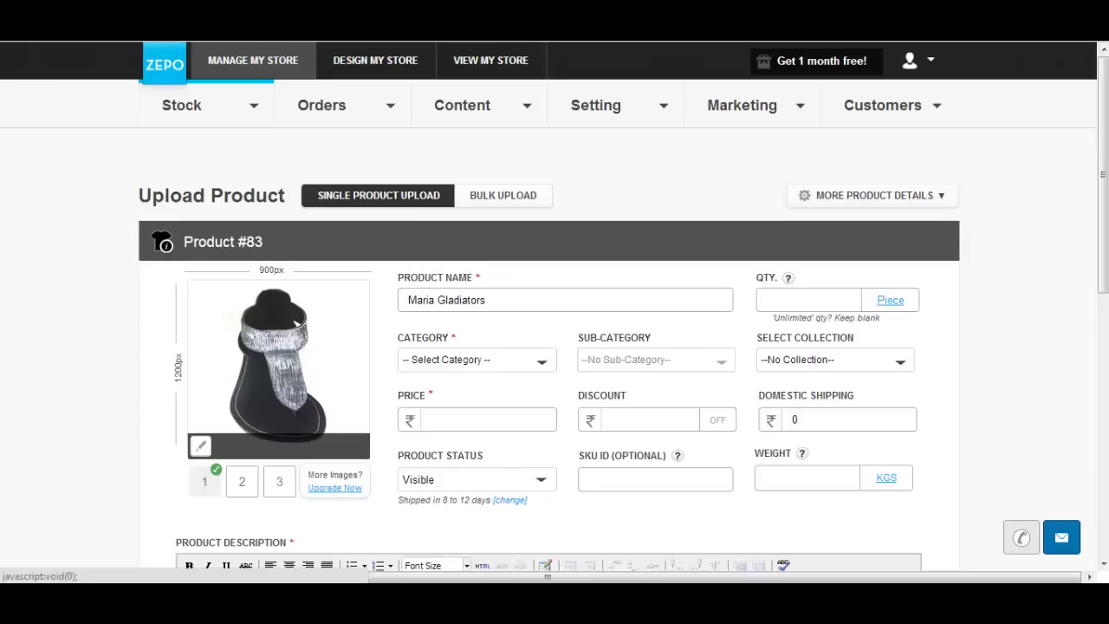
text(5)
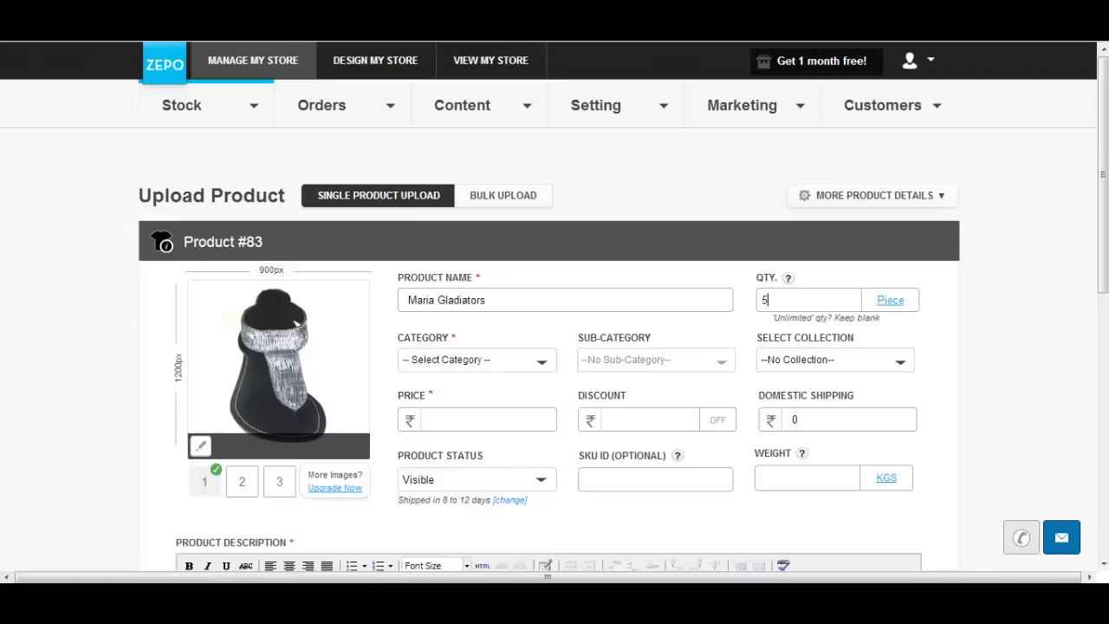
click(890, 300)
click(890, 300)
- Assign category COLLECTIONS, sub-category NEO - ROMANS and collection KOLHAPURI
click(477, 359)
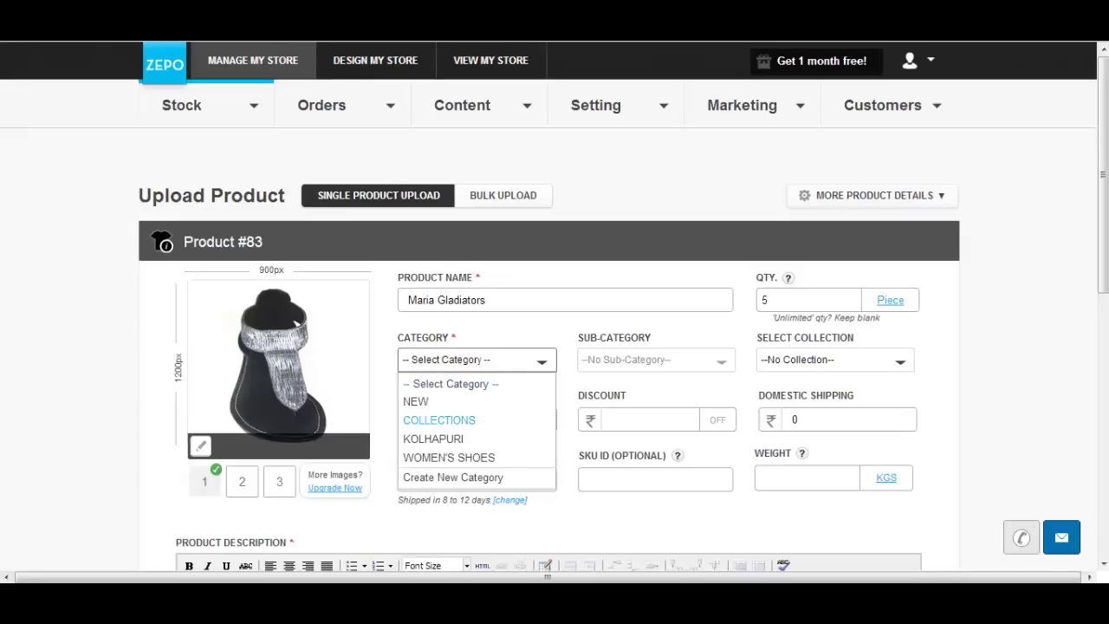
key(Return)
key(Tab)
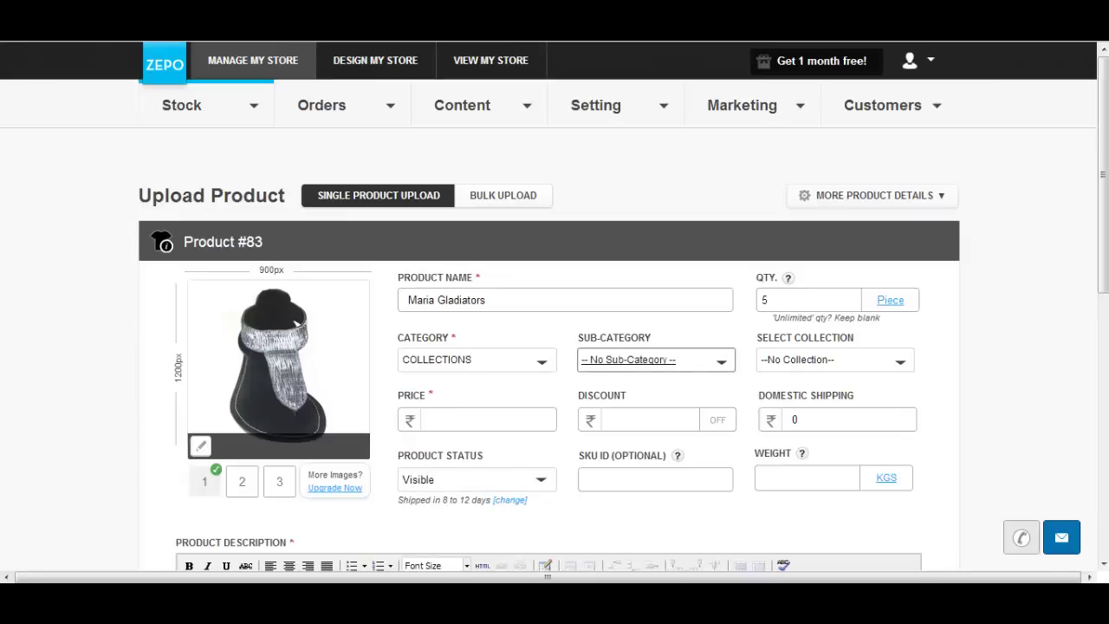
key(alt+Down)
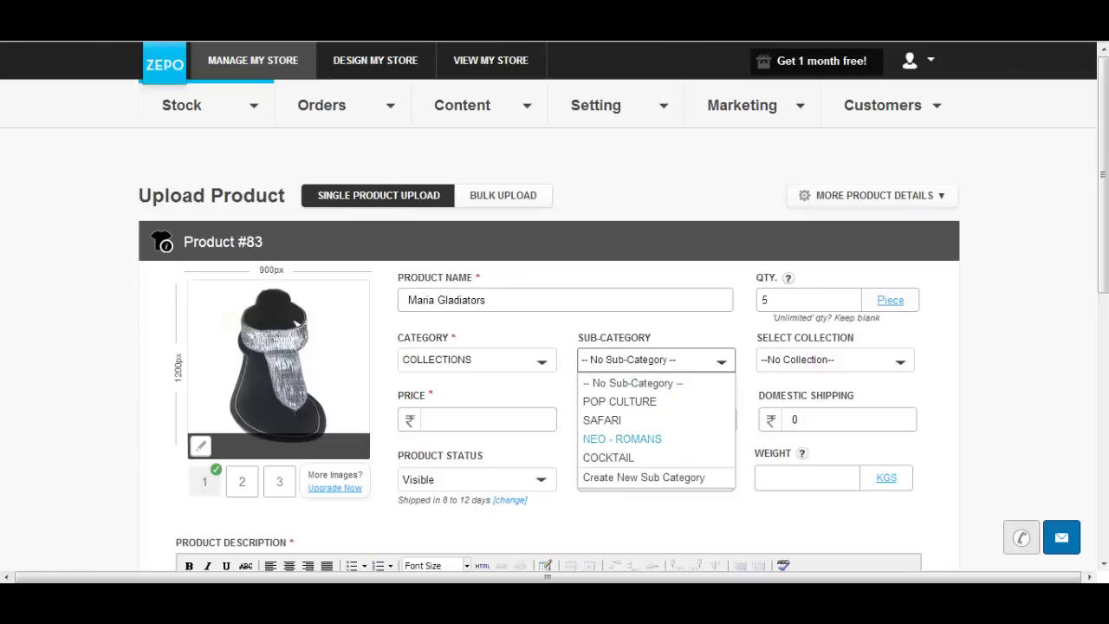
key(Return)
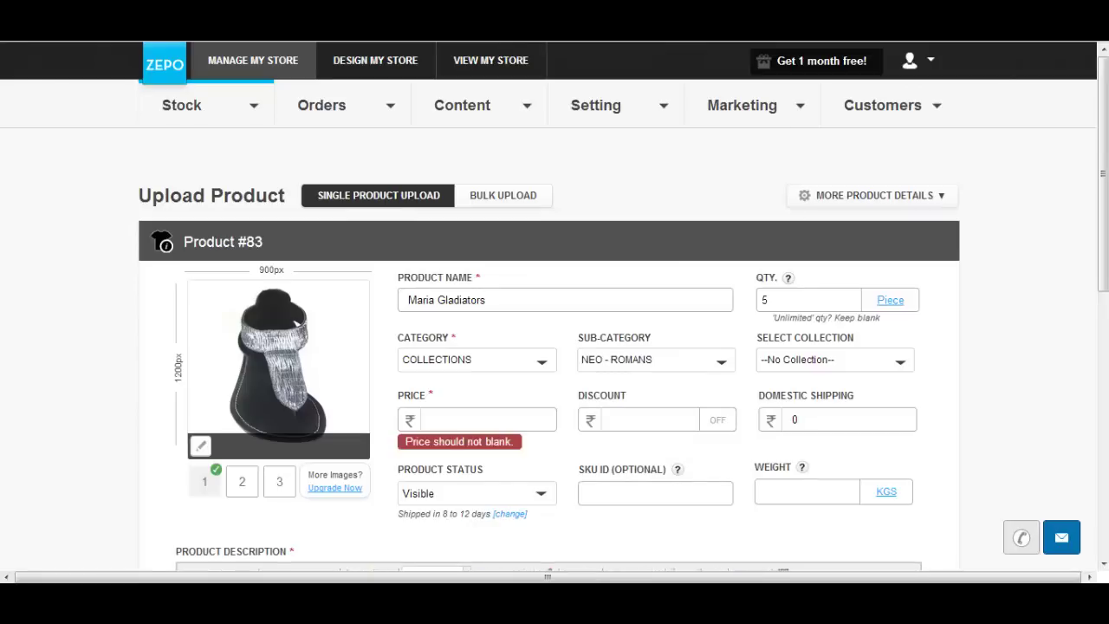
key(Tab)
key(alt+Down)
key(Down)
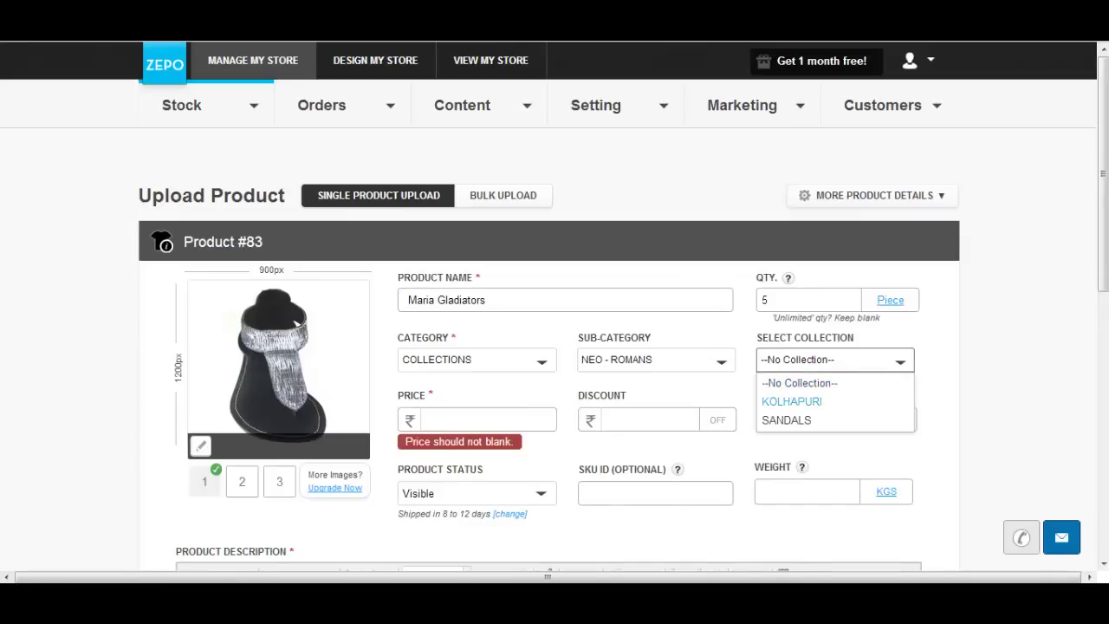
key(Return)
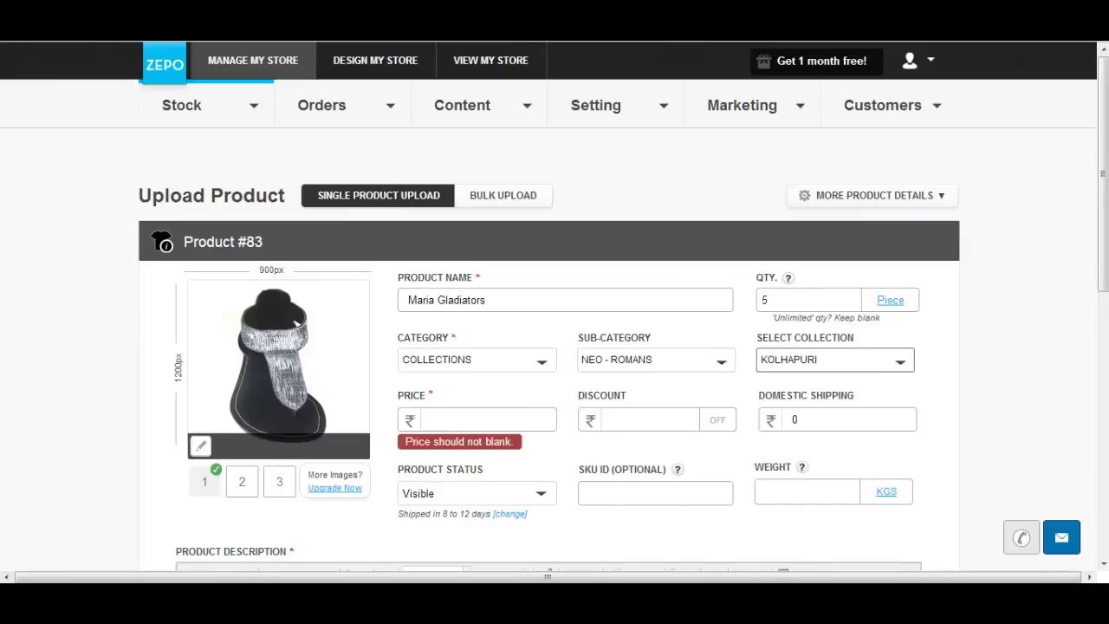
- Enter price 1000, discount 150 and domestic shipping 50
key(Tab)
key(Tab)
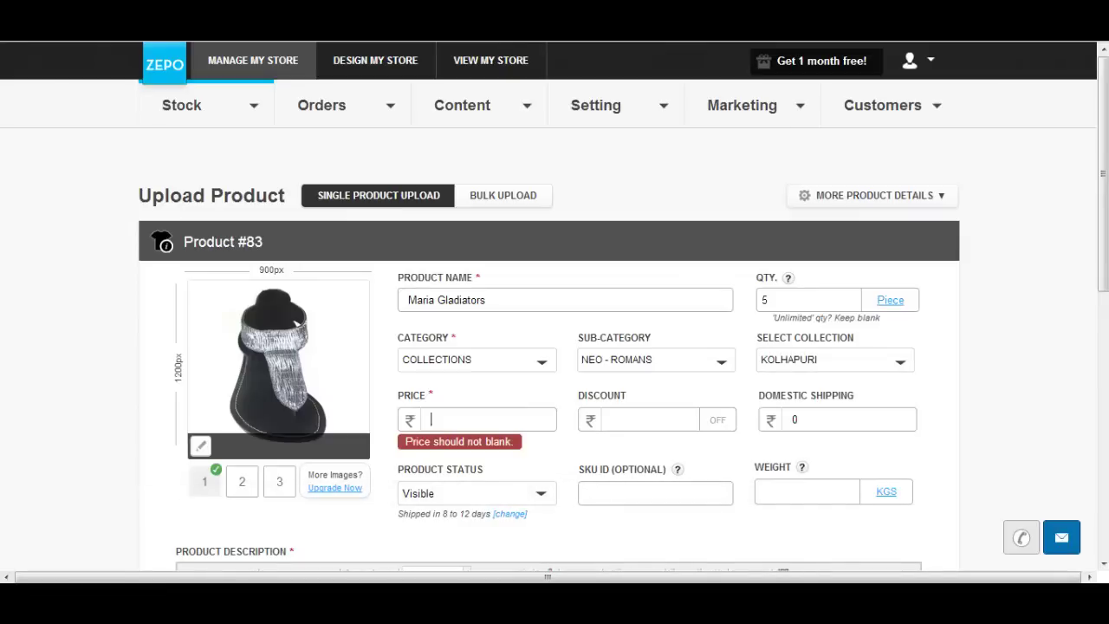
text(1000)
key(Tab)
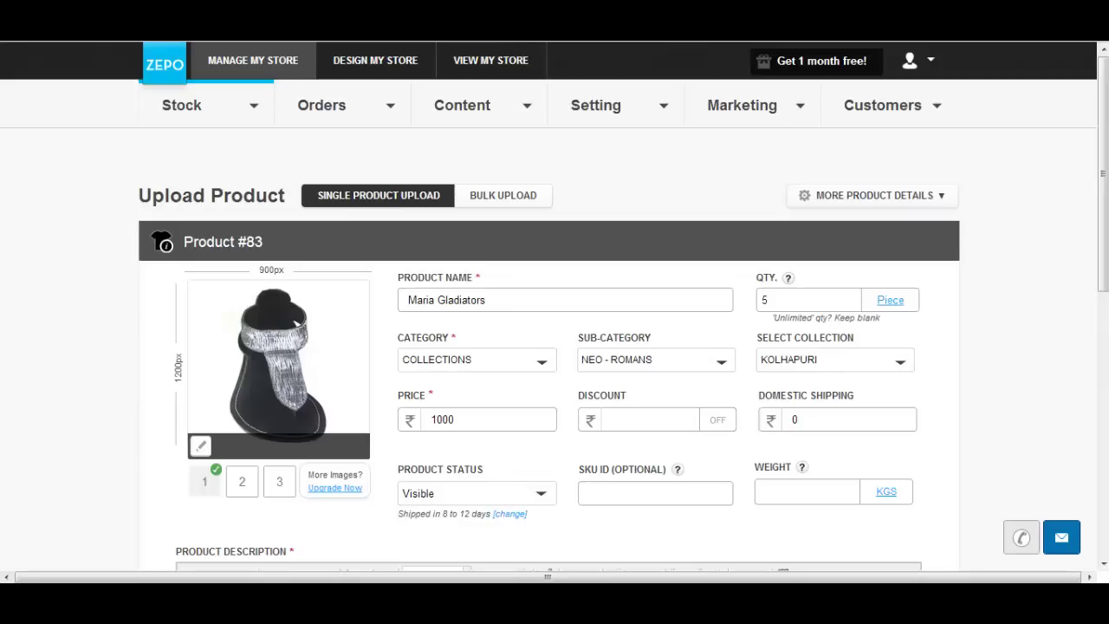
text(150)
key(BackSpace)
text(50)
key(Tab)
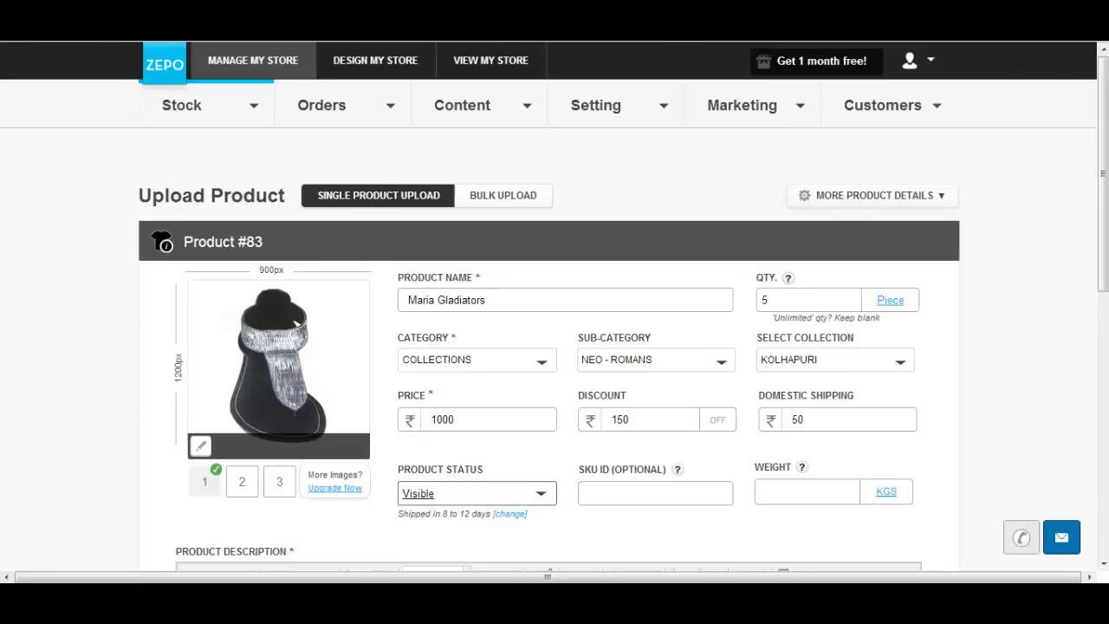
- Keep the product status Visible and enter a weight of 0.555 KGS
key(alt+Down)
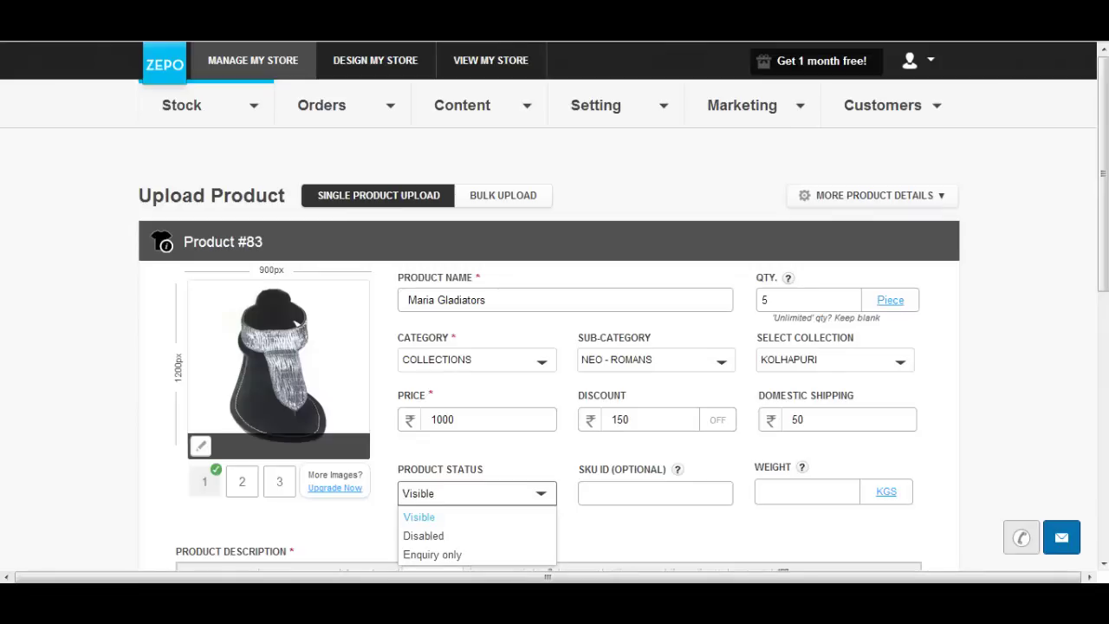
key(Down)
key(Down)
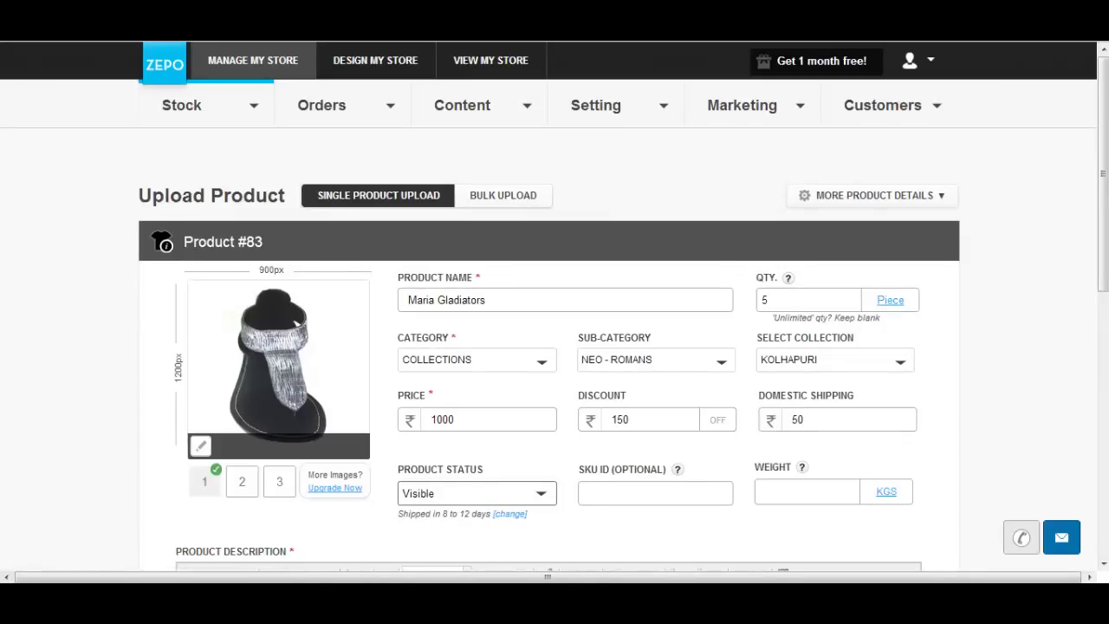
key(Tab)
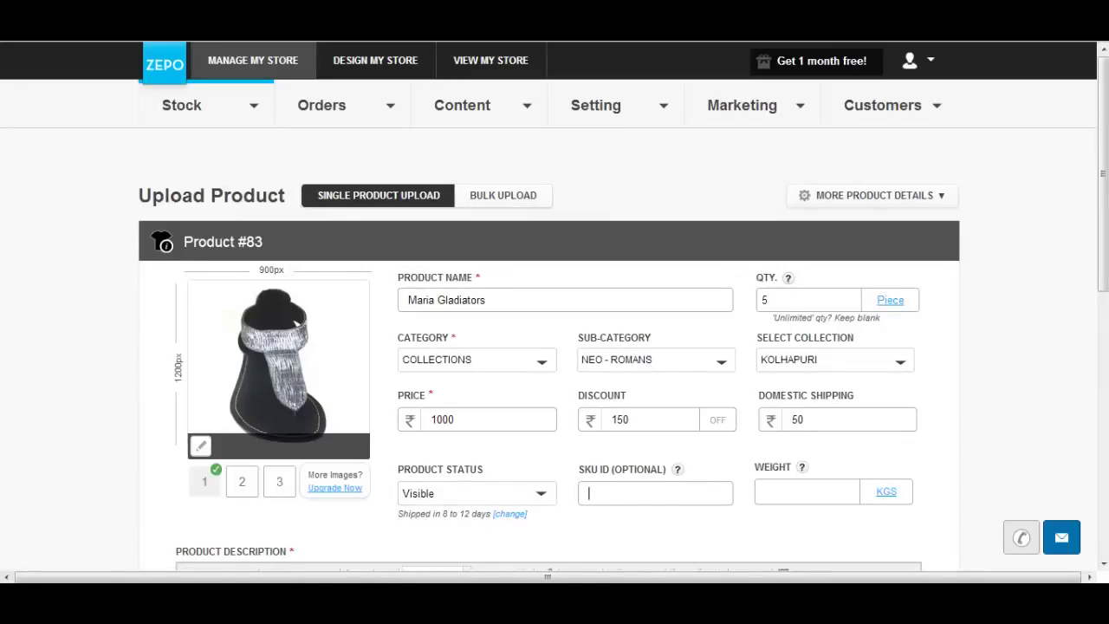
key(Tab)
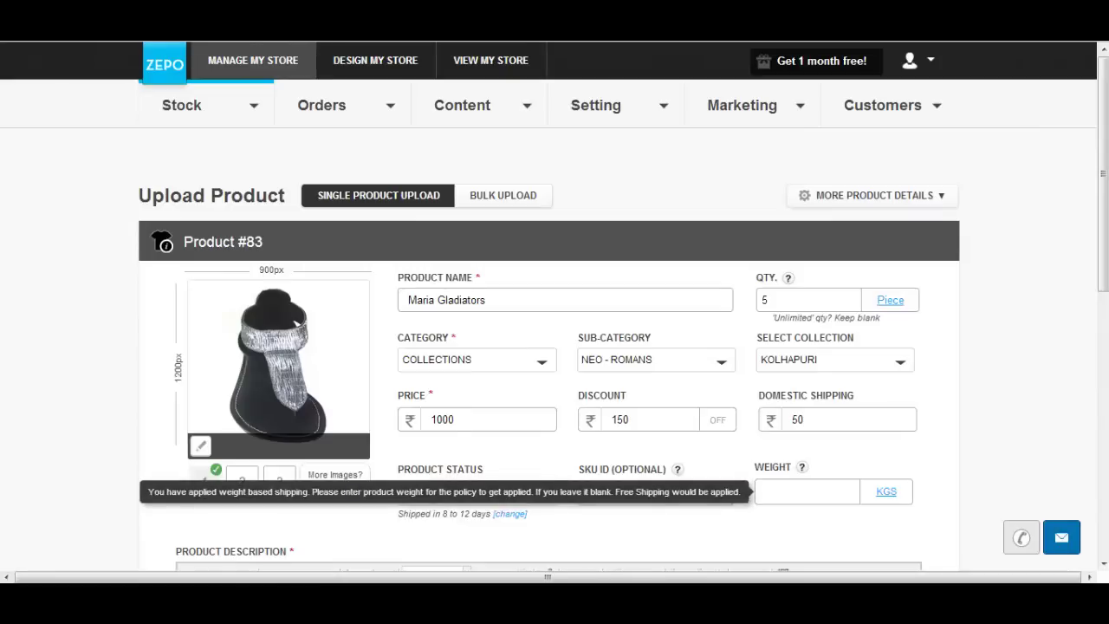
text(0.5)
text(55)
- Scroll down past the Product Description editor to the Save buttons
scroll(554, 346, down, 4)
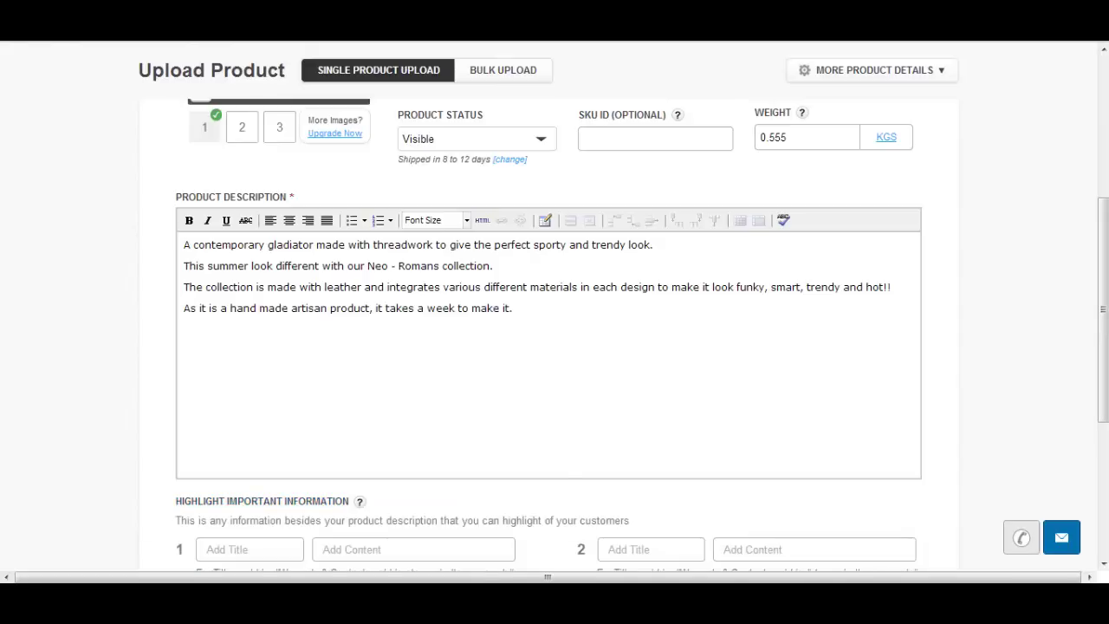
scroll(548, 347, down, 3)
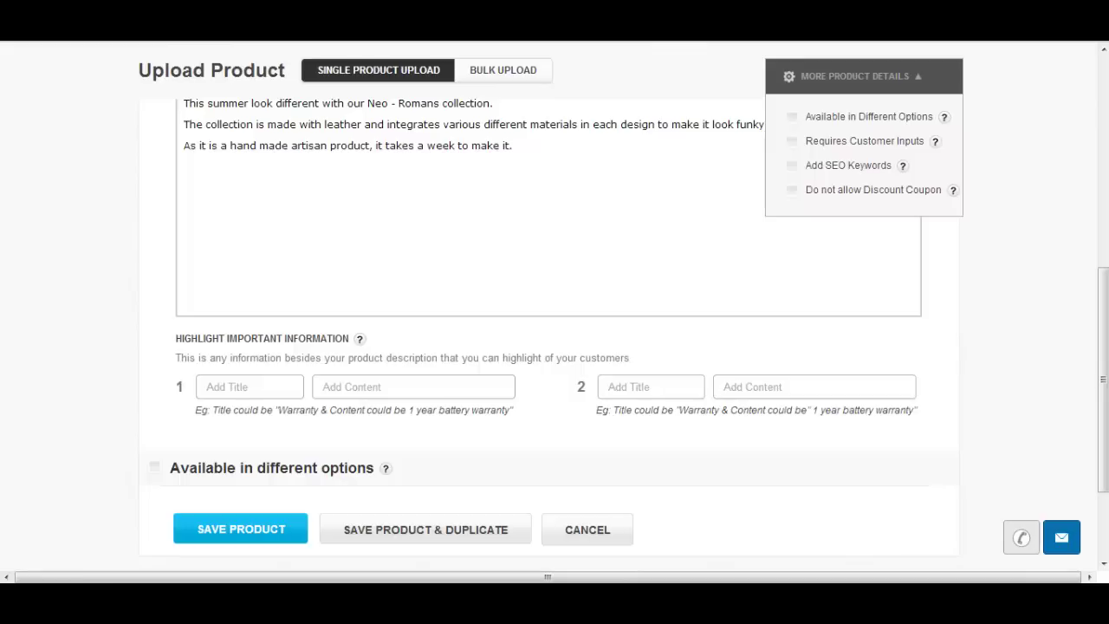
- Mark the product available in different options and choose colour options with size sub-options
click(866, 116)
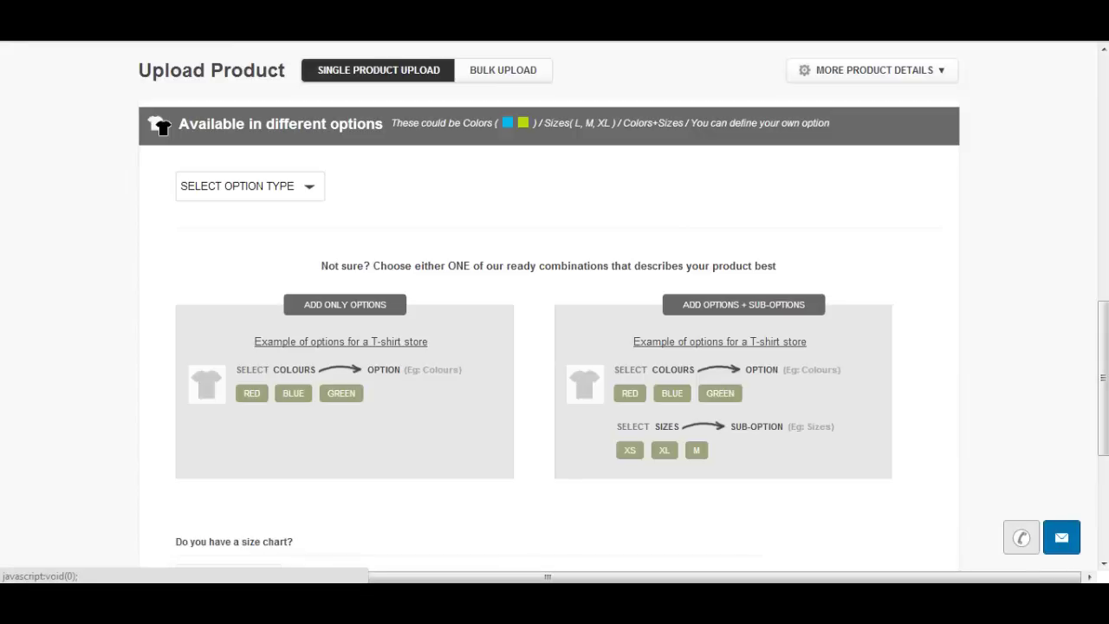
click(744, 304)
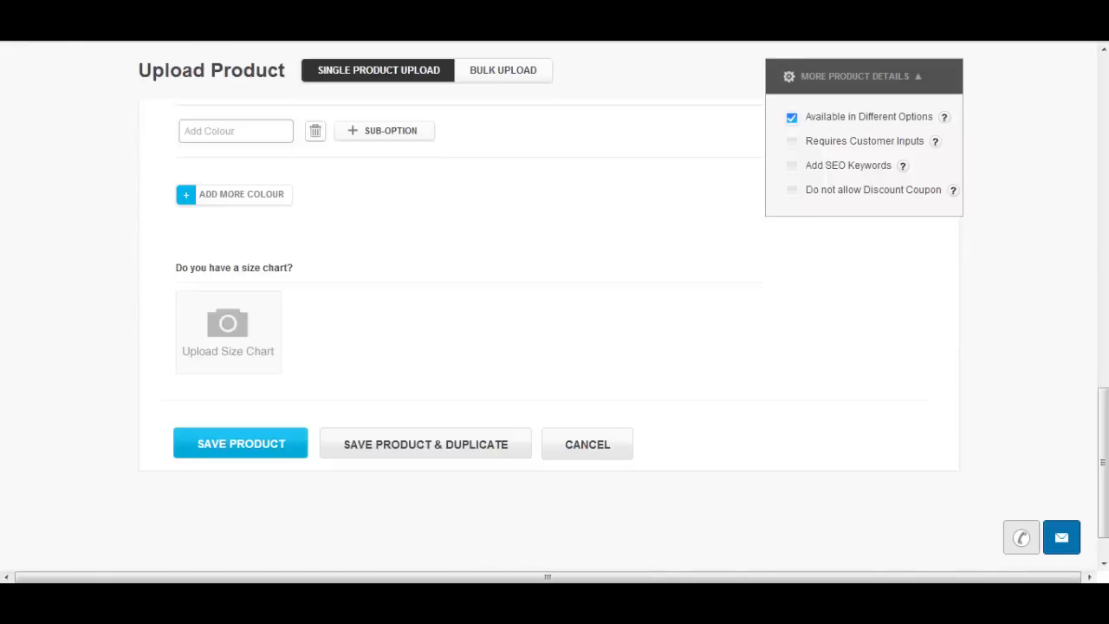
- Require customer inputs, allowing both an image upload and text entry at purchase
click(791, 140)
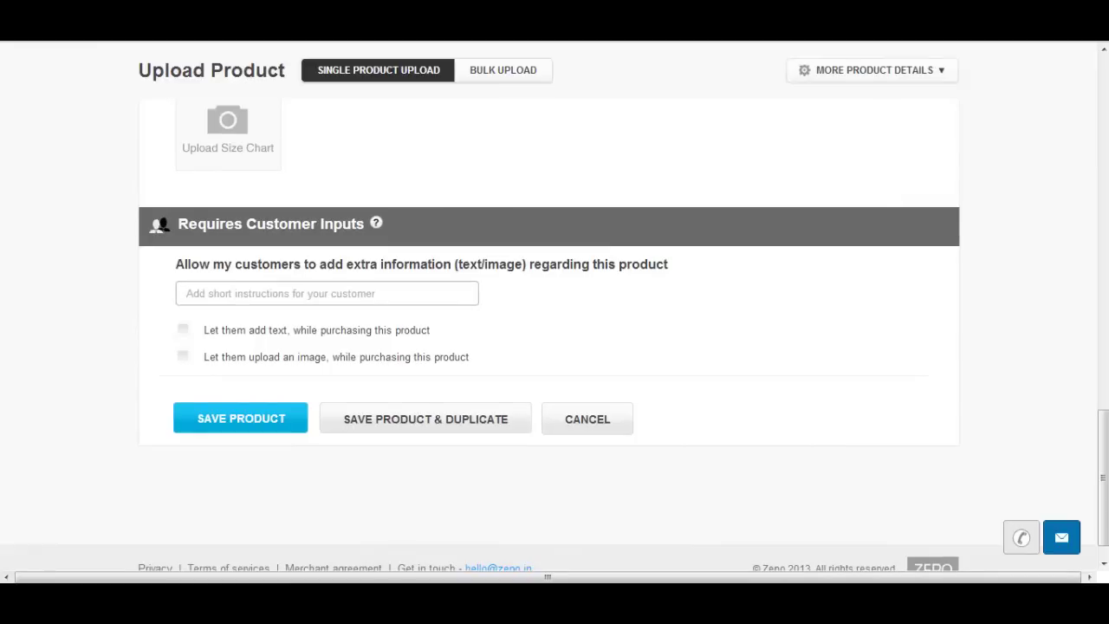
click(183, 356)
click(182, 329)
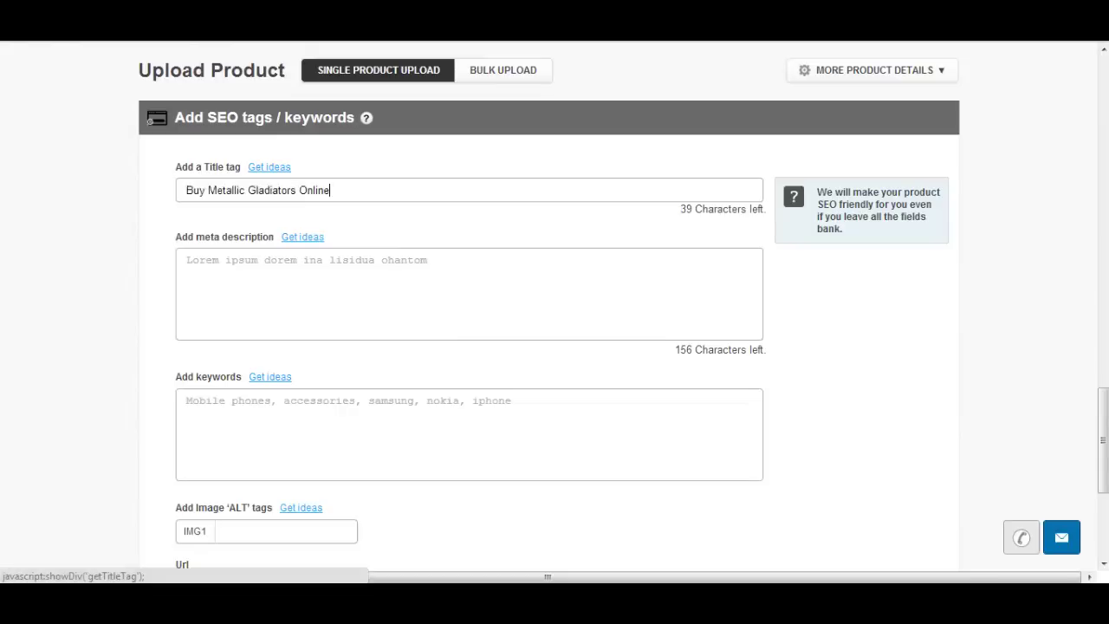
- Fill in SEO title 'Buy Metallic Gladiators Online', the meta description and women's shoes keywords
click(268, 166)
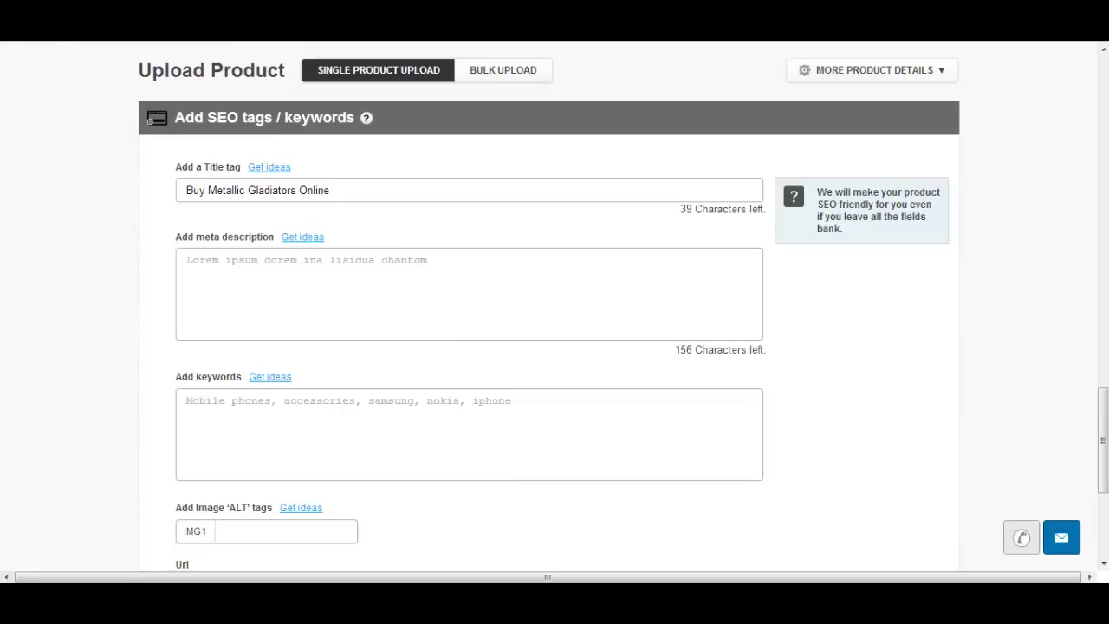
text(A contemporary gladiator made with threadwork to give the perfect sporty and trendy look.This summer look different with our Neo - Romans collection.The)
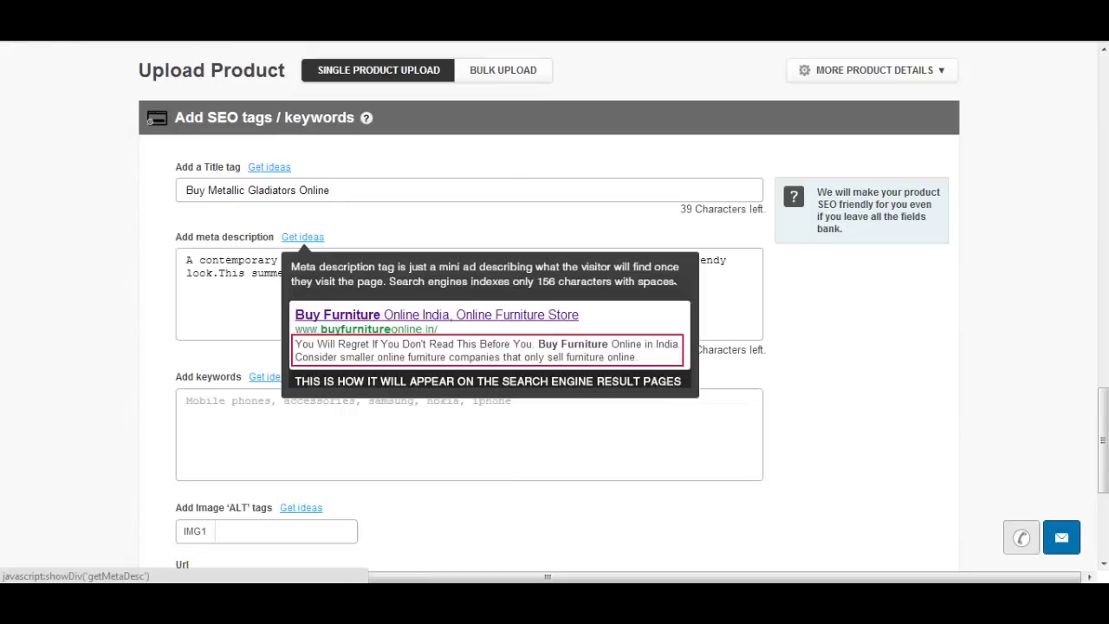
text(women's shoes, women's shoes boots, women's shoes, women's shoes sandals, wholesale women's shoes, women's shoes size 5, women's shoes heels)
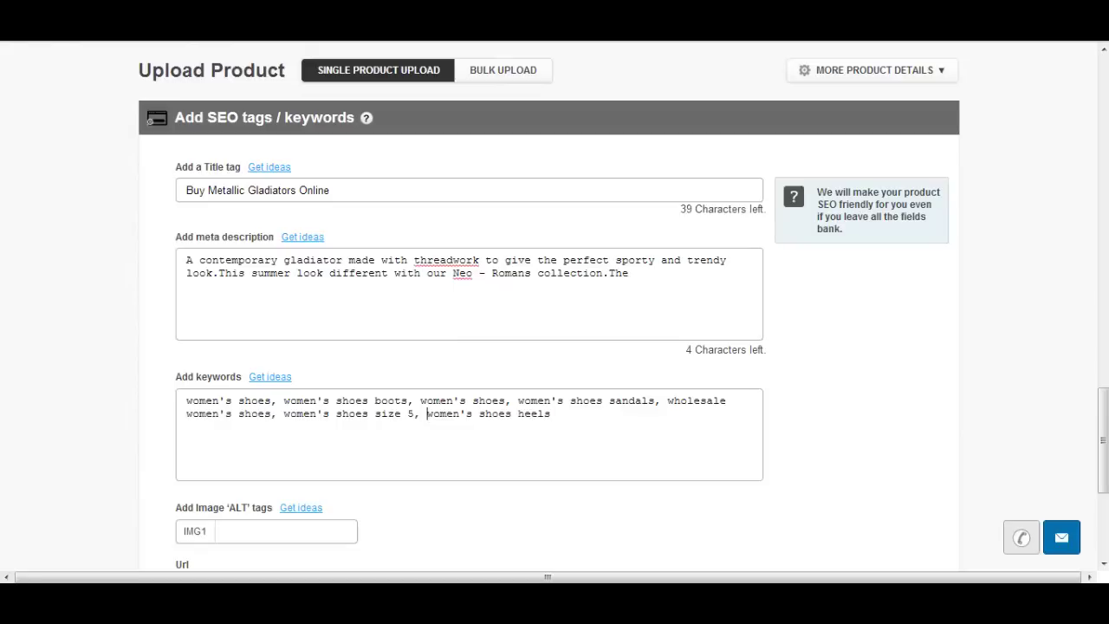
scroll(555, 347, down, 2)
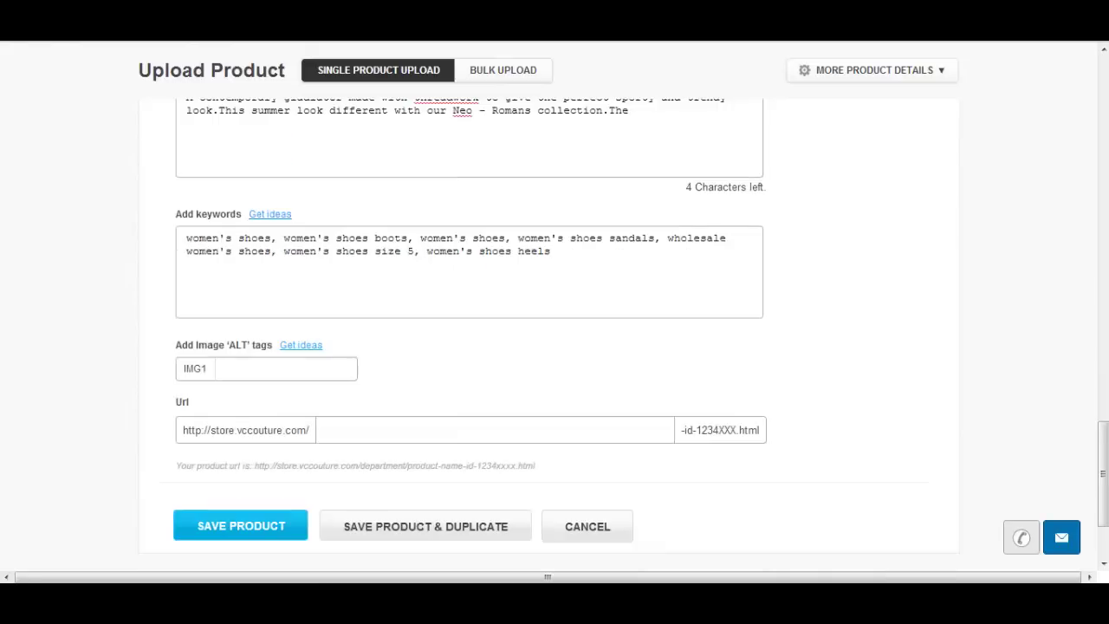
key(Tab)
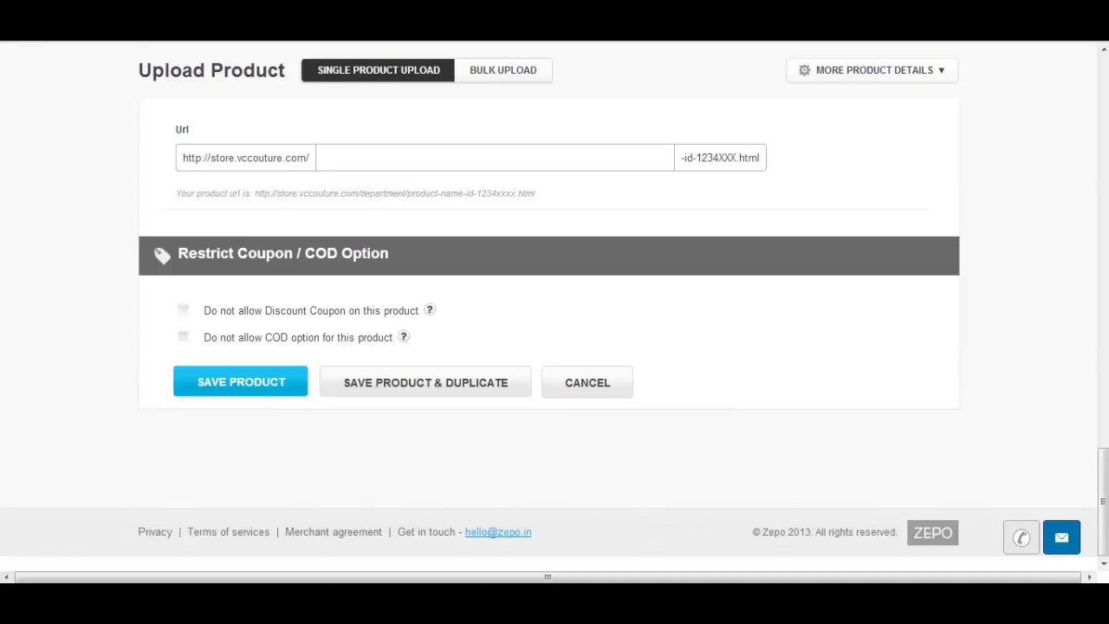
- Disallow discount coupons on this product
click(182, 310)
- Disallow cash on delivery for the product, then go to the bulk upload page
click(183, 337)
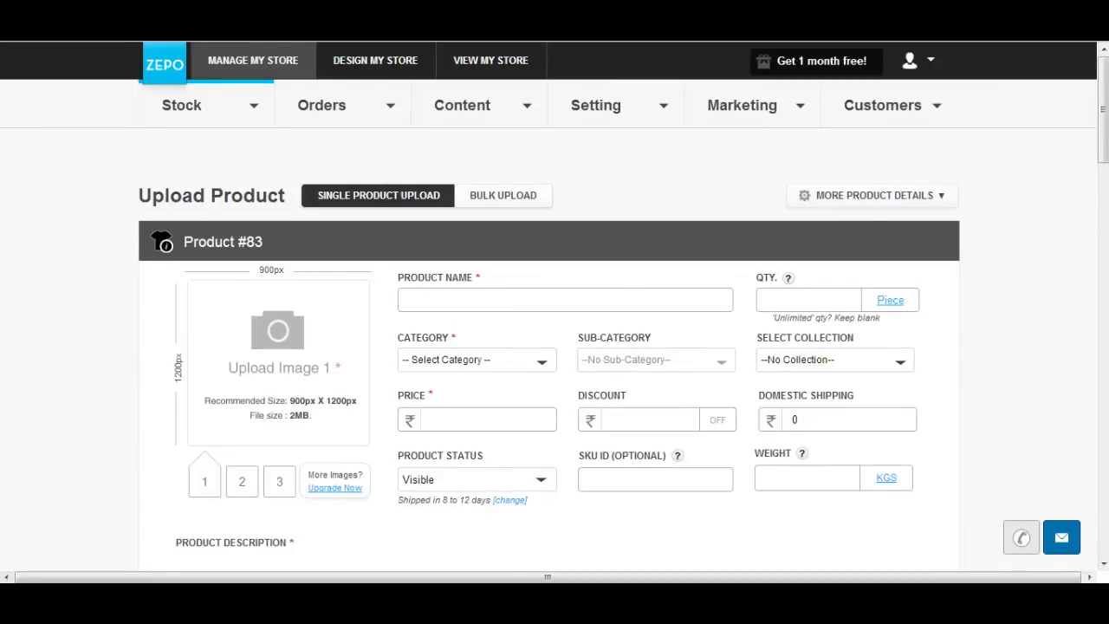
click(502, 195)
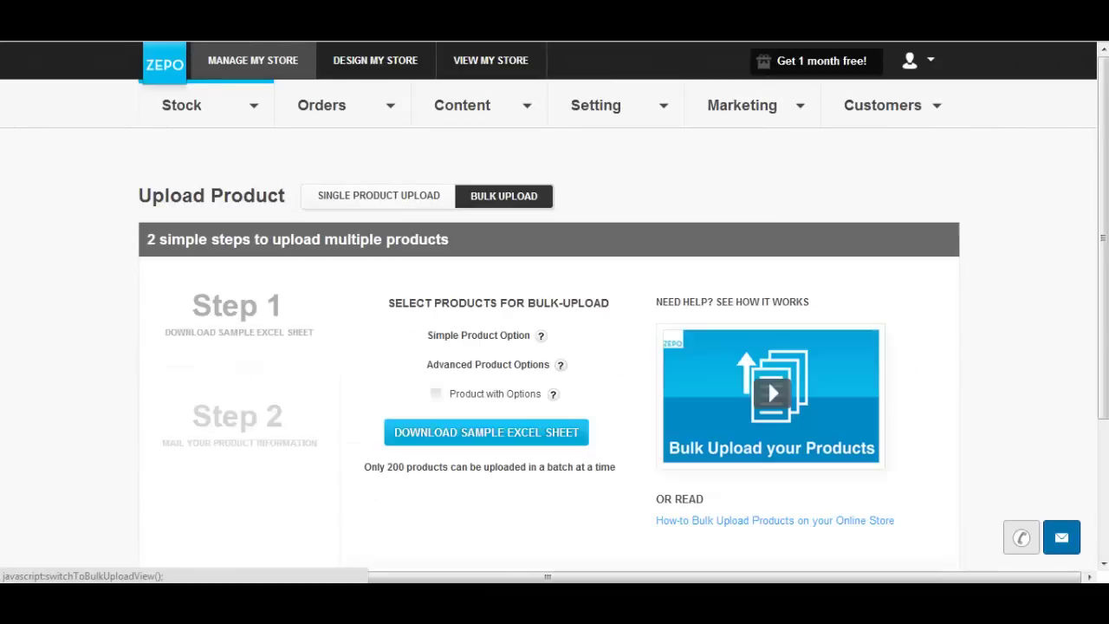